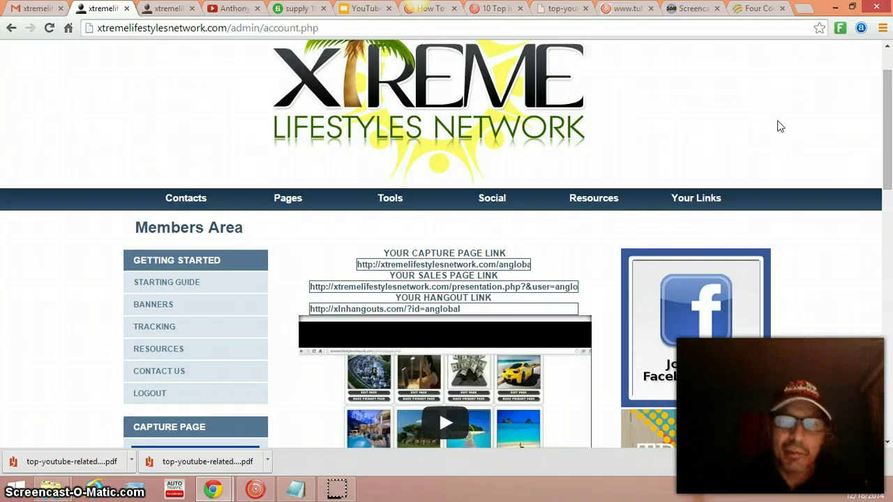
Step: Select the URL in the YOUR HANGOUT LINK field of the Members Area
scroll(837, 230, down, 1)
scroll(865, 272, up, 2)
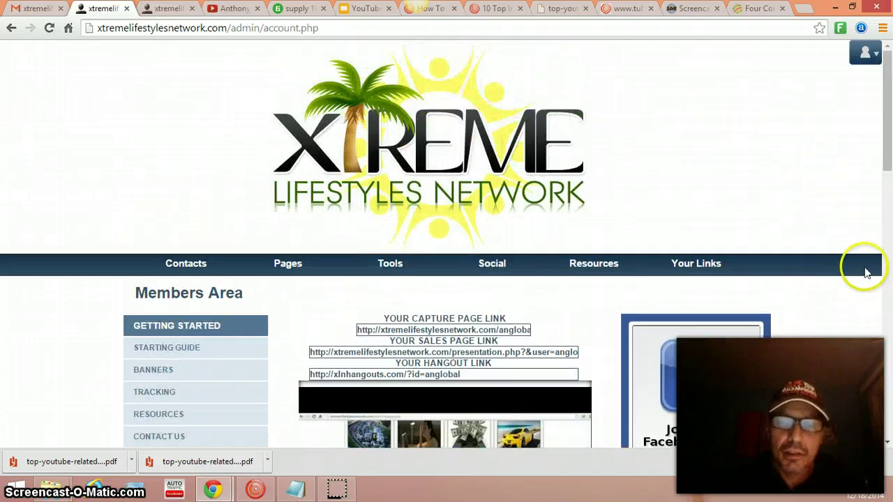
scroll(864, 269, down, 4)
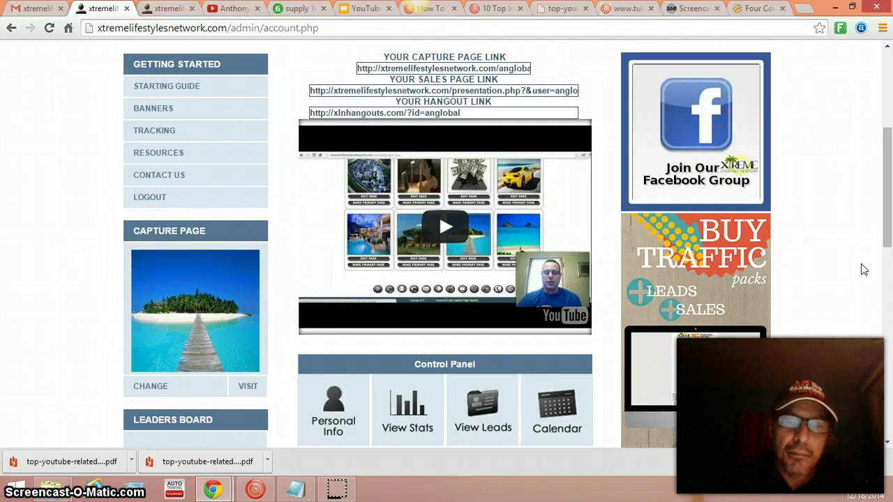
scroll(864, 270, up, 1)
click(869, 255)
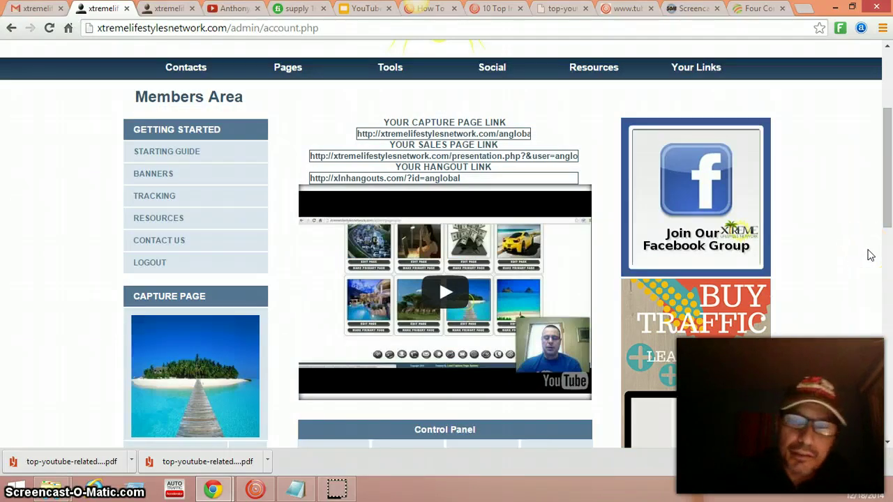
drag(871, 255, 880, 313)
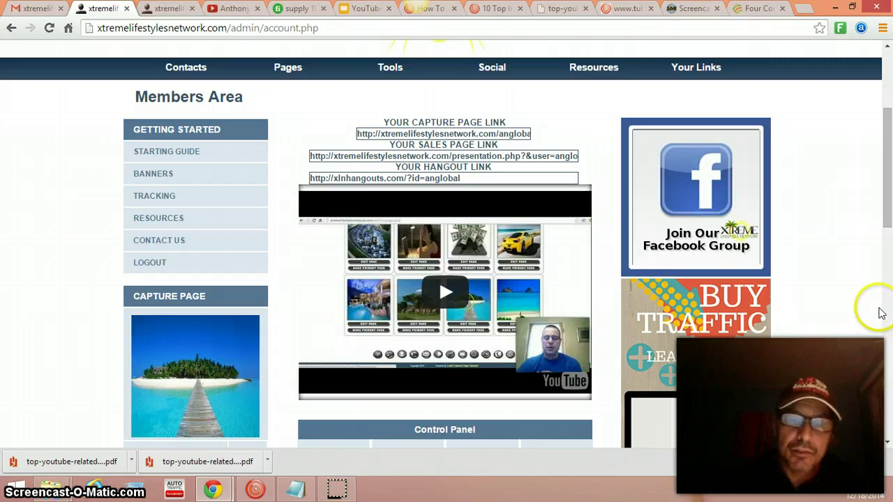
Step: Scroll through the Members Area to review the capture page, sales page and hangout links
scroll(886, 307, up, 2)
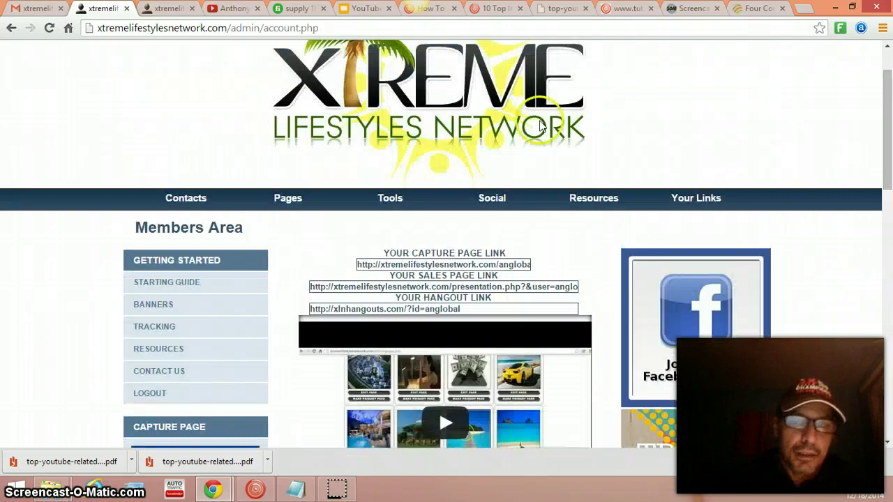
scroll(284, 277, down, 2)
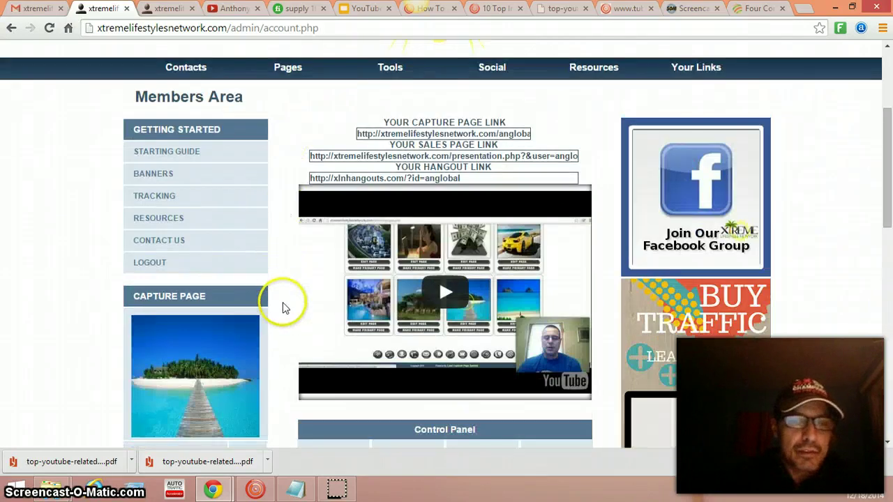
scroll(286, 209, up, 2)
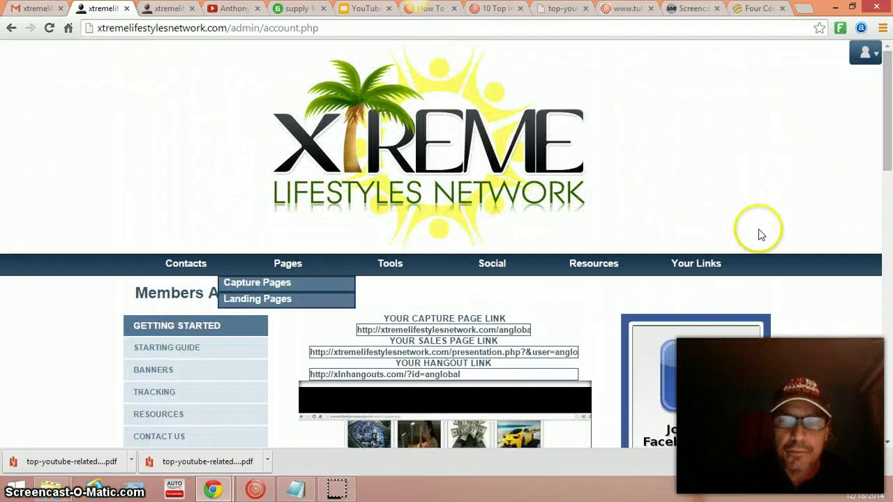
scroll(768, 240, down, 2)
scroll(798, 271, down, 2)
scroll(797, 271, down, 1)
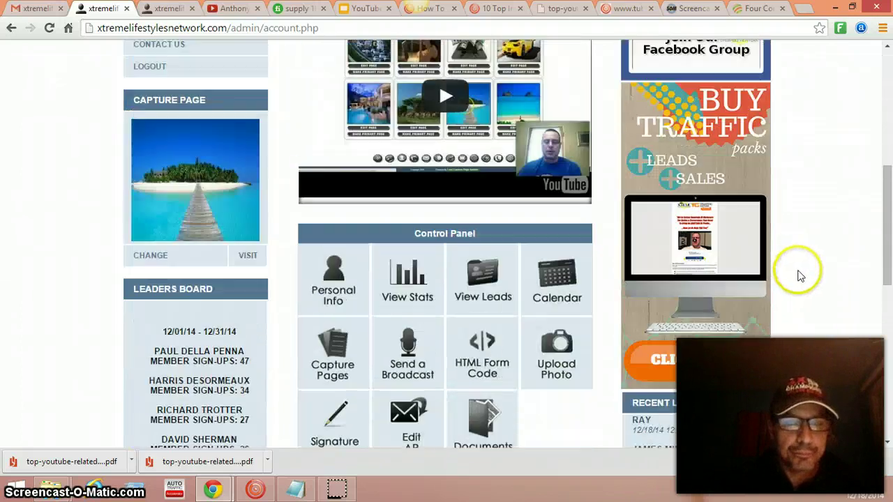
scroll(797, 271, down, 2)
scroll(796, 272, up, 3)
scroll(793, 273, up, 2)
scroll(791, 269, up, 2)
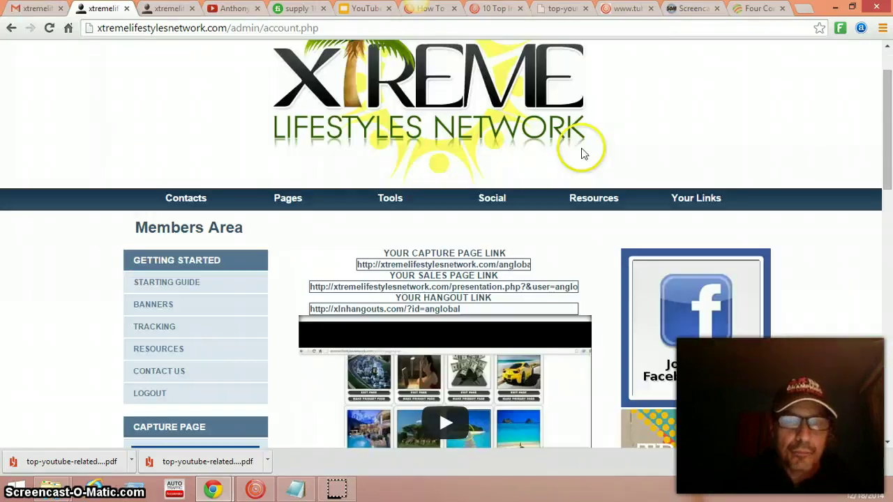
Step: Select the whole hangout link, then go to the Send Broadcast page
drag(396, 316, 311, 309)
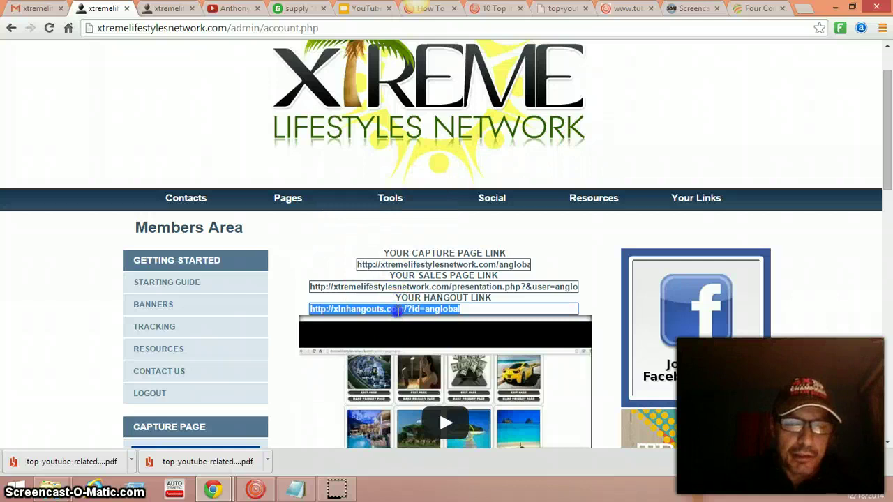
drag(398, 312, 452, 314)
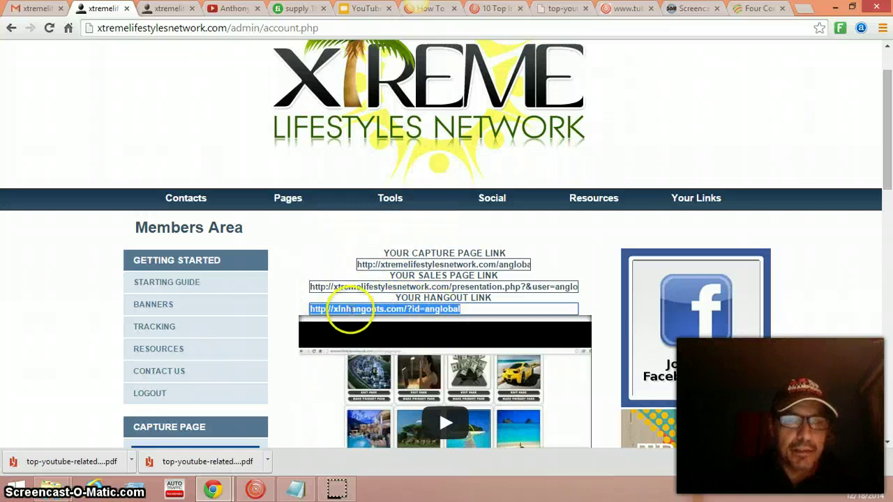
mouse_move(390, 198)
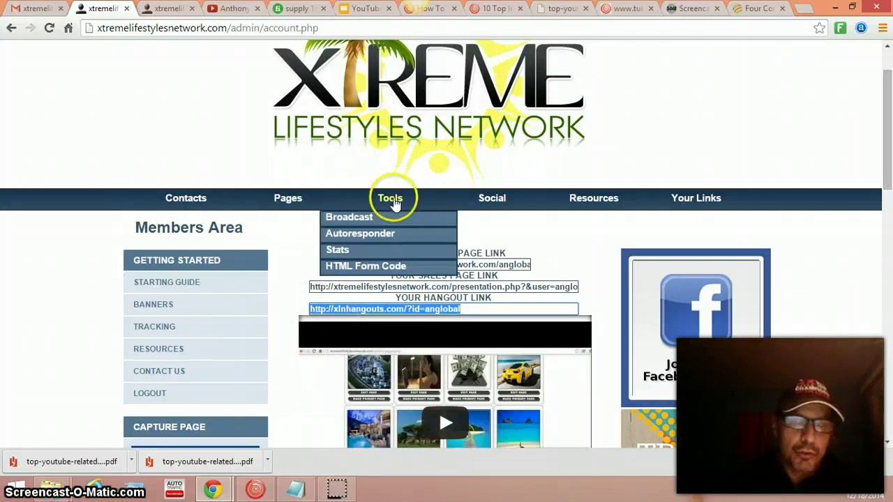
click(348, 218)
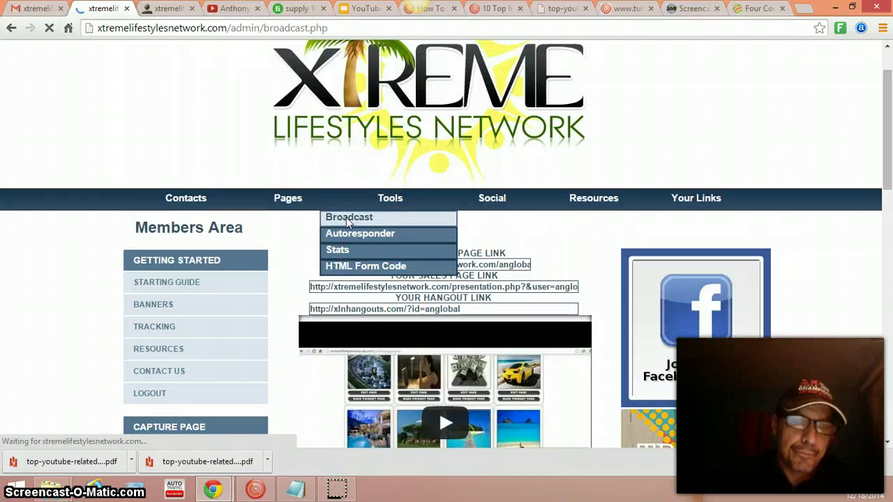
Step: Compare the empty broadcast form with the pre-filled hangout reminder broadcast, ending on the filled one
click(168, 8)
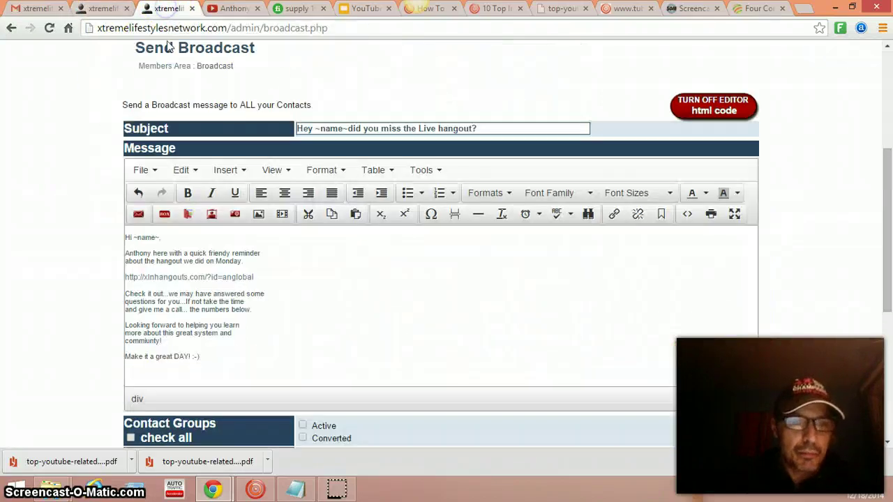
click(103, 10)
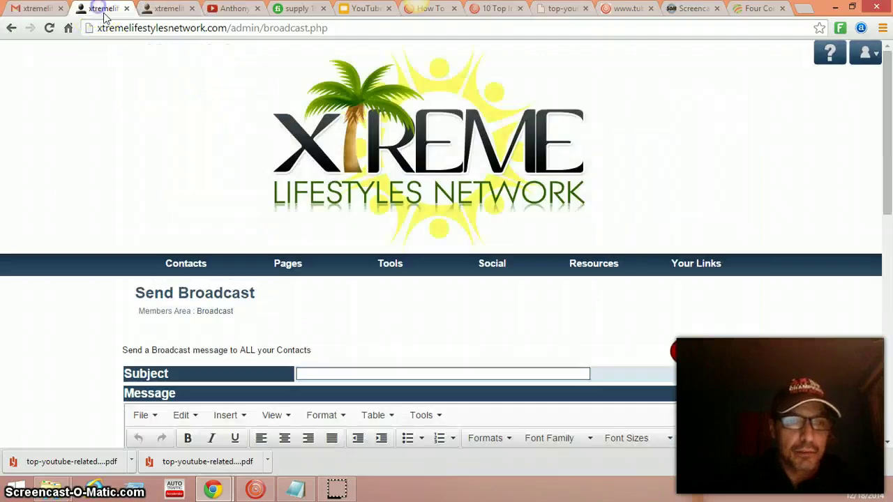
scroll(429, 388, down, 3)
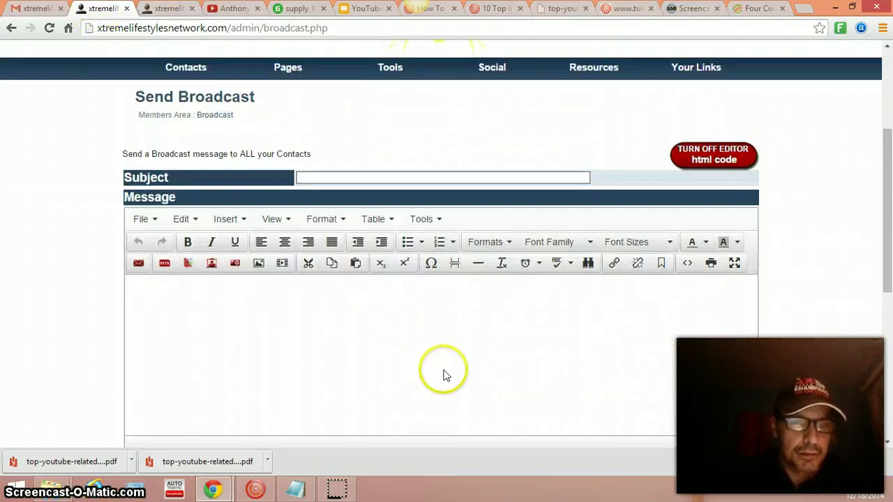
scroll(446, 375, up, 1)
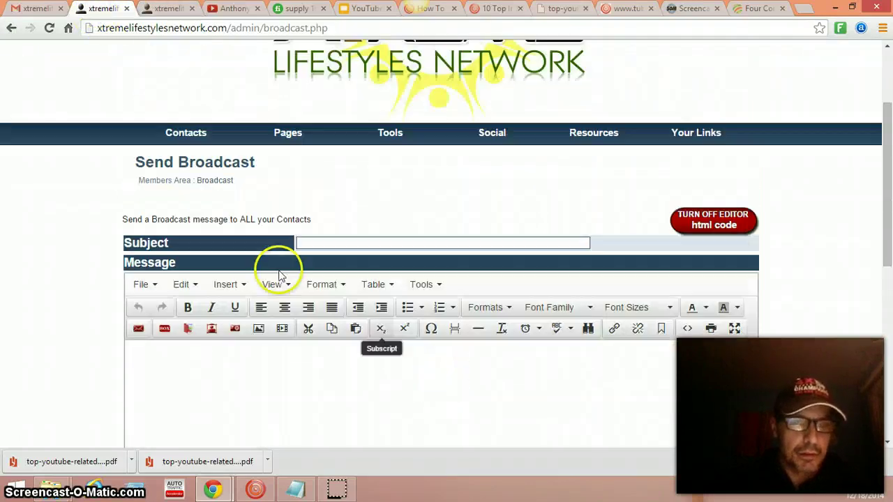
click(323, 244)
scroll(251, 371, down, 2)
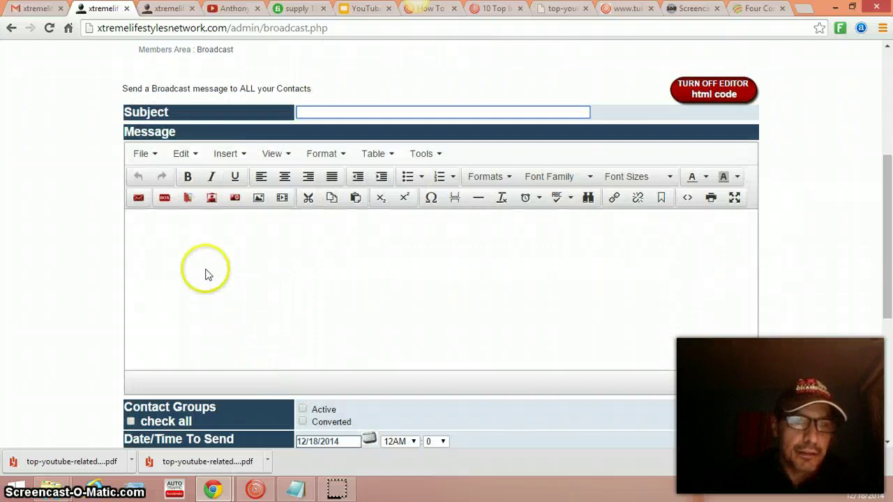
click(208, 271)
scroll(351, 315, up, 2)
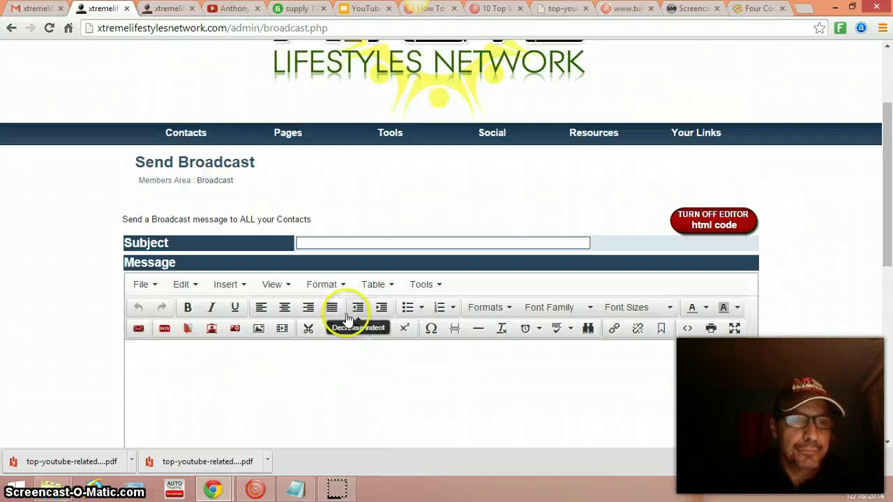
click(162, 9)
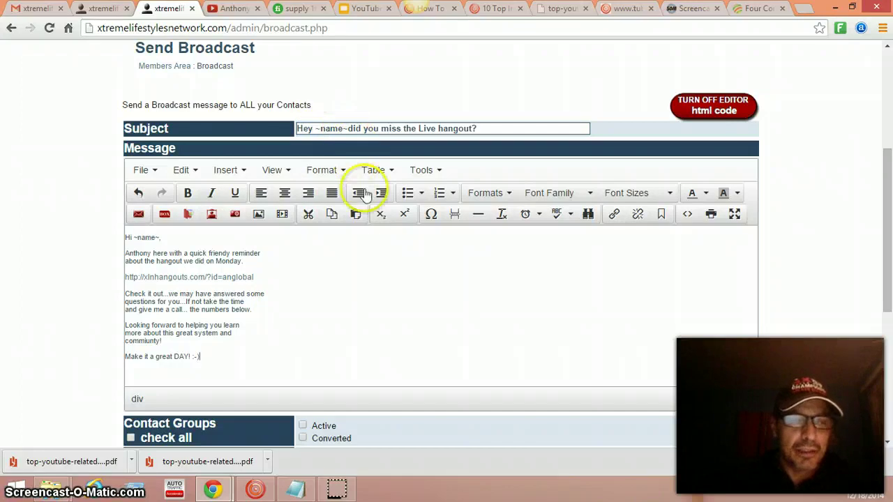
Step: Insert a space after ~name~ in the subject and review the personalization codes below
click(346, 128)
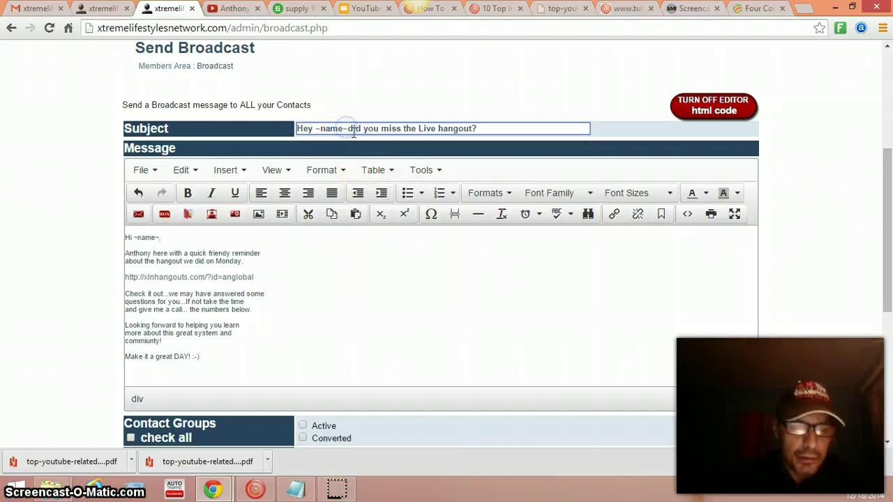
scroll(331, 223, down, 2)
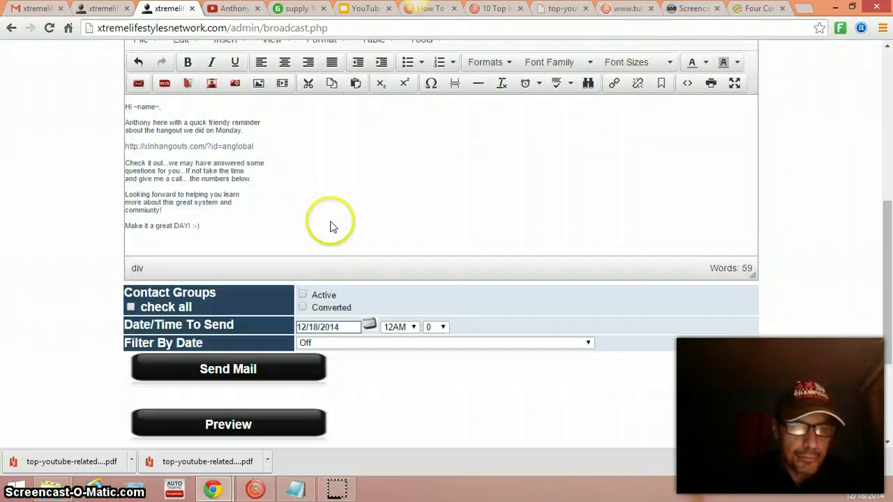
scroll(331, 225, down, 3)
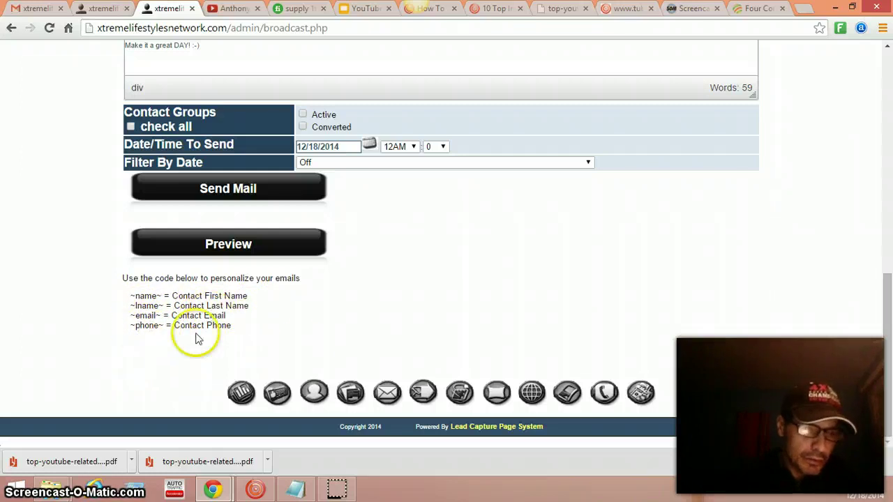
scroll(342, 344, up, 1)
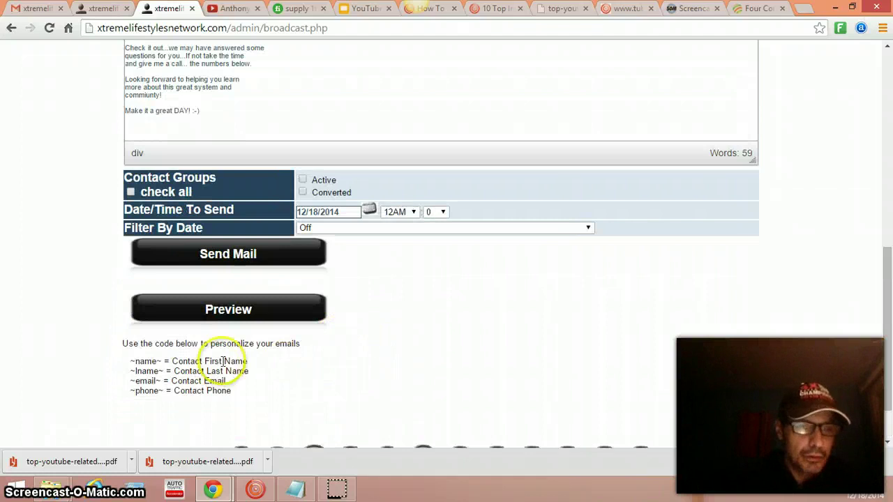
scroll(351, 342, up, 1)
scroll(323, 238, up, 1)
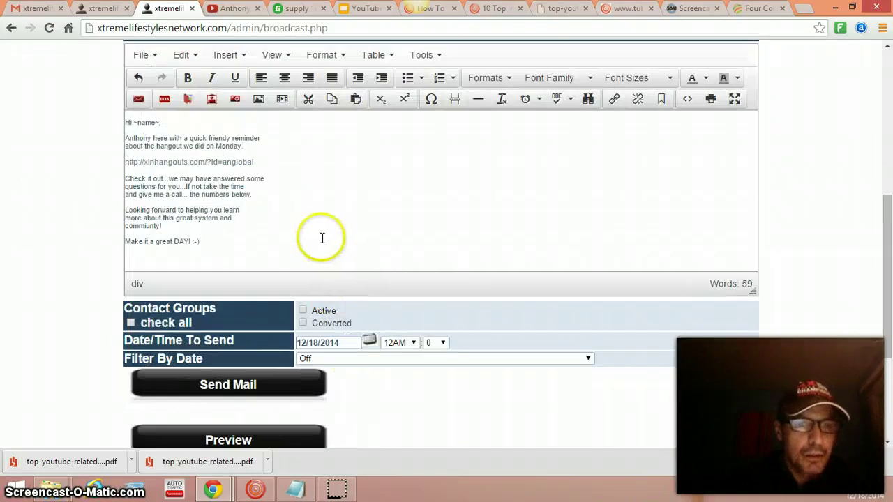
scroll(317, 233, up, 1)
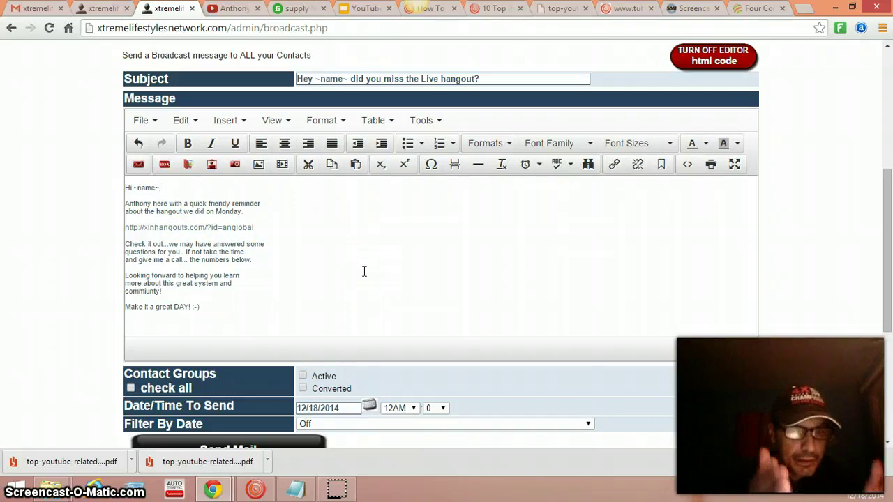
Step: Check the hangouts link in the message and move down to the Contact Groups
click(169, 229)
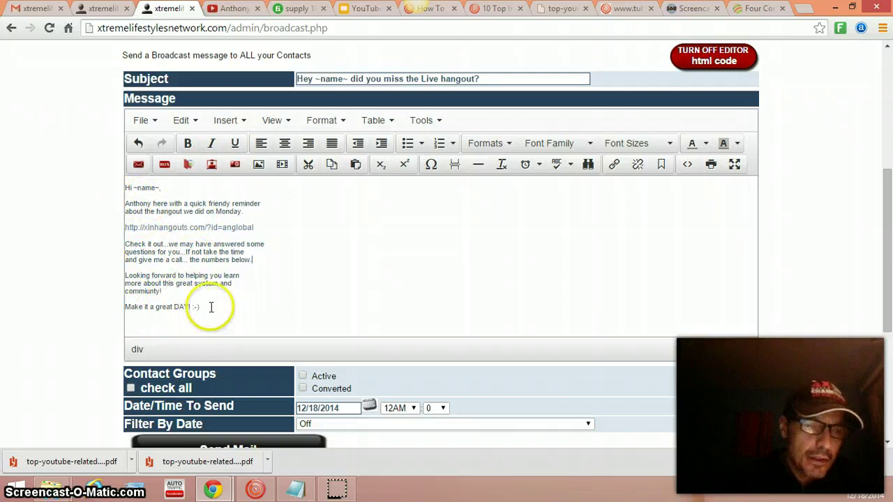
scroll(398, 305, down, 1)
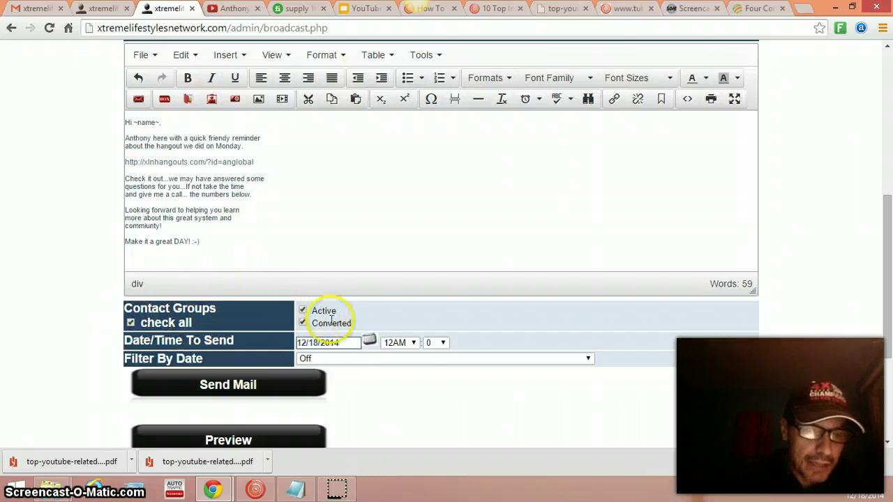
Step: Review the completed broadcast form down to the Send Mail button
scroll(459, 410, down, 1)
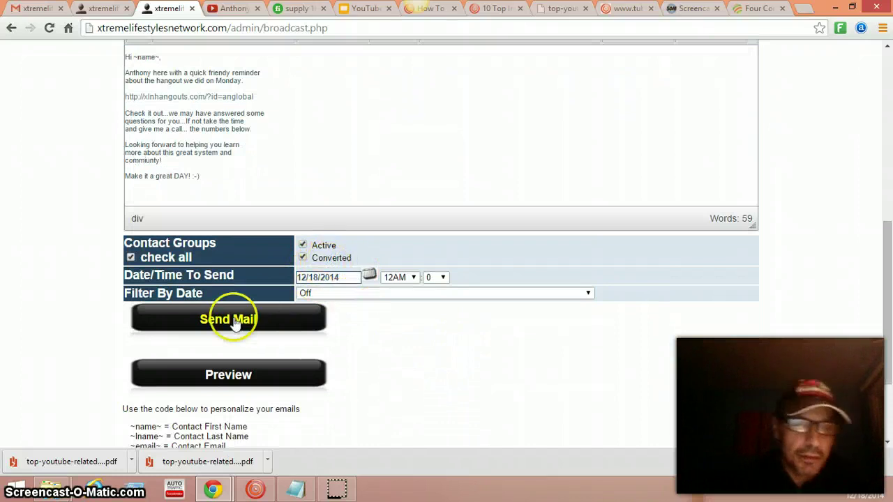
scroll(431, 365, up, 1)
scroll(459, 281, up, 1)
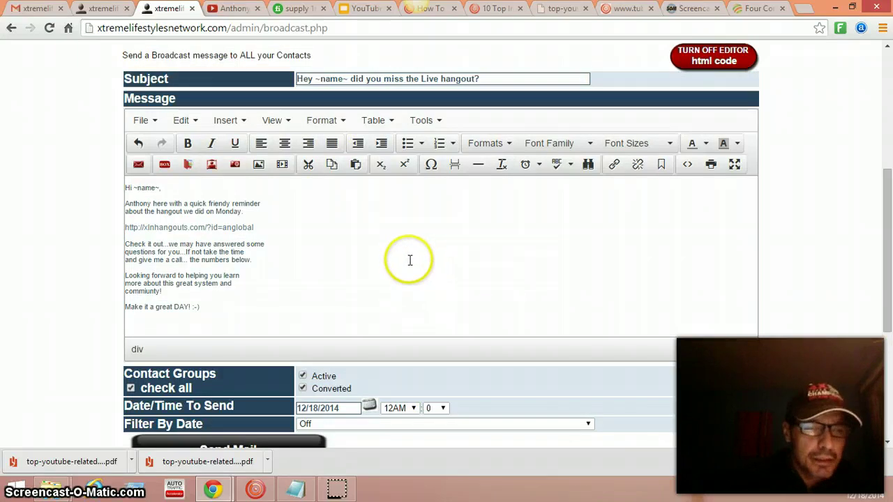
scroll(410, 265, down, 1)
scroll(395, 282, down, 1)
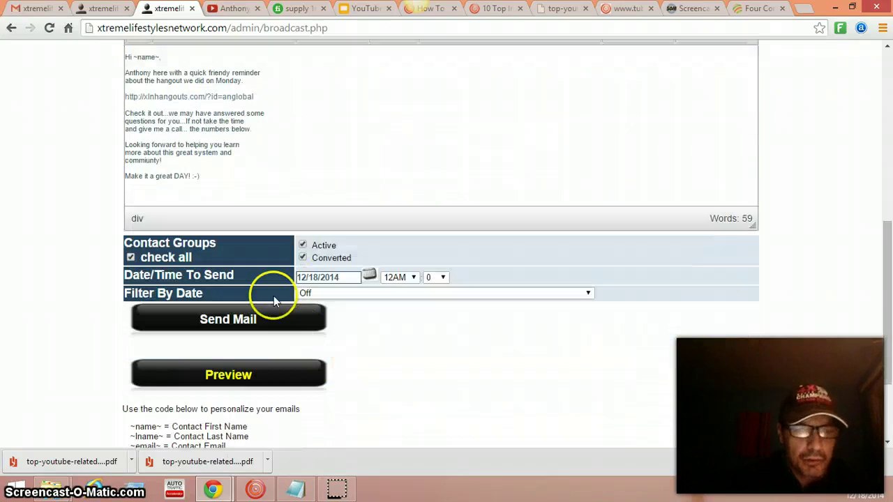
Step: Send the broadcast and confirm 233 emails were added to the queue
click(215, 321)
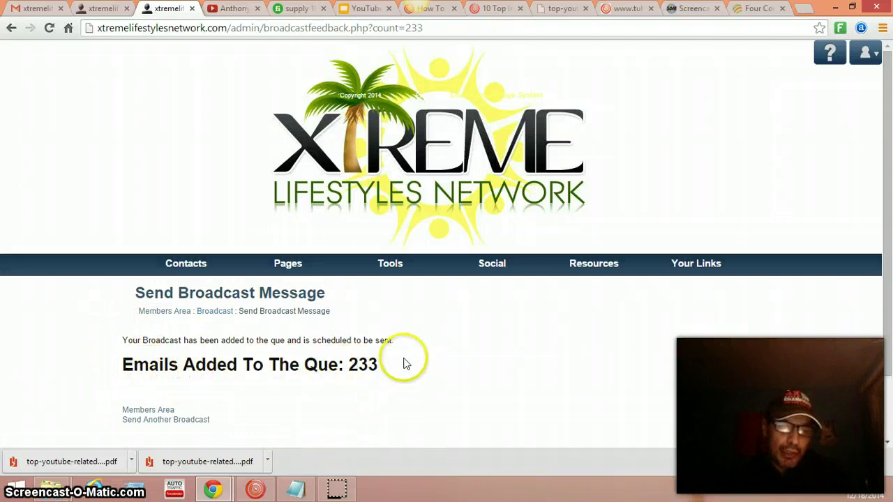
scroll(454, 363, down, 3)
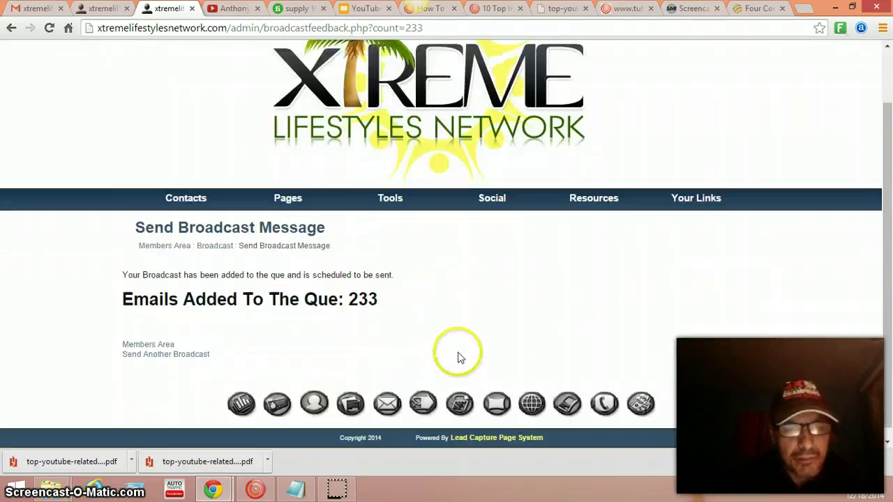